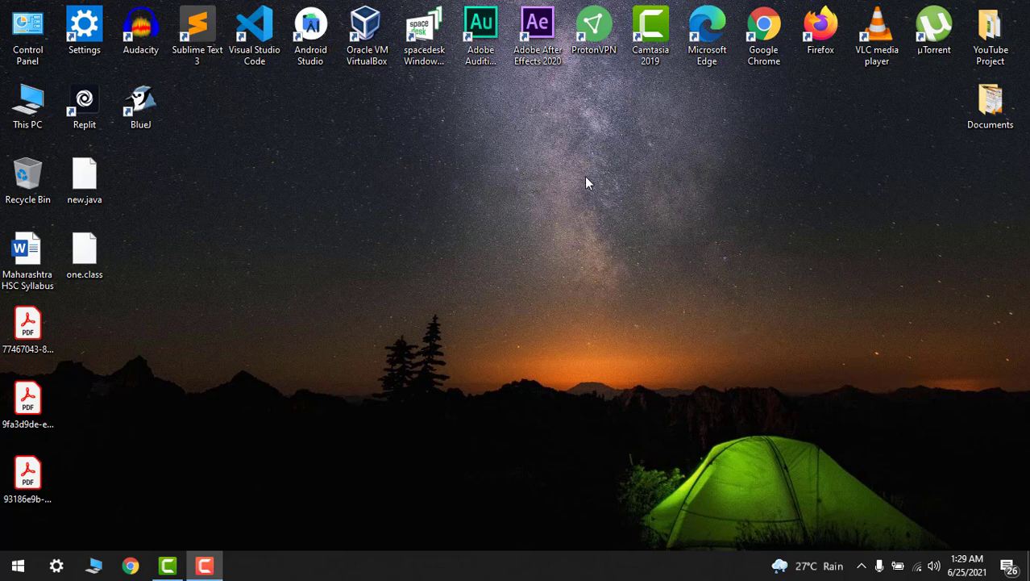
- Refresh the desktop icons and launch Google Chrome from the taskbar
right_click(407, 179)
click(491, 231)
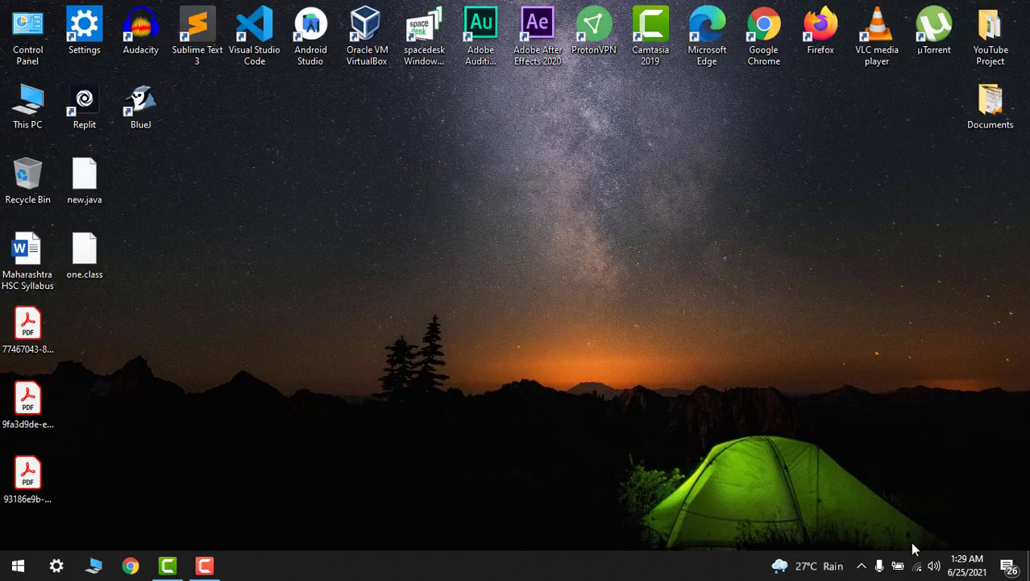
click(132, 564)
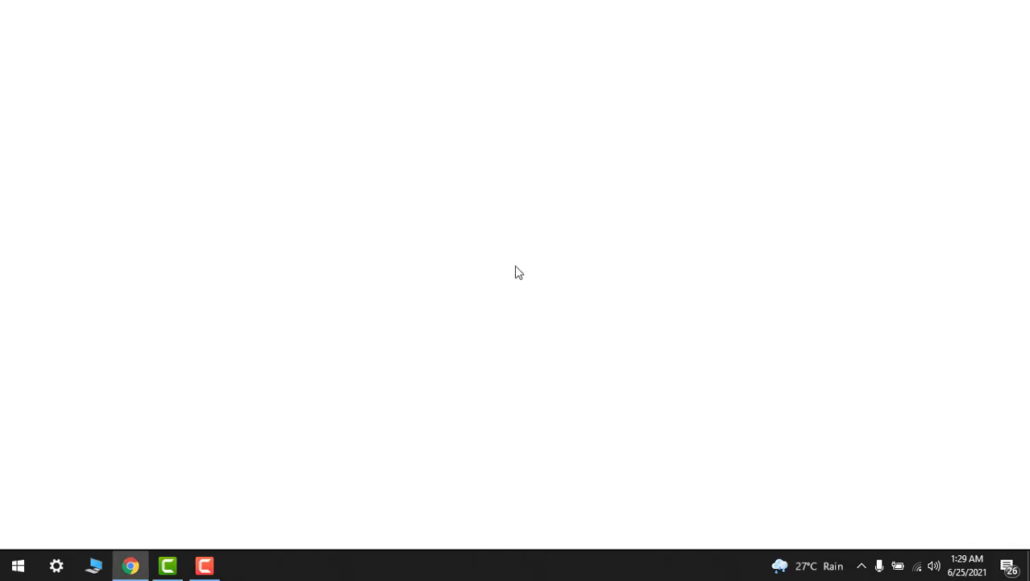
- Go to the rufus.ie website and scroll down to its Download section
text(rufu)
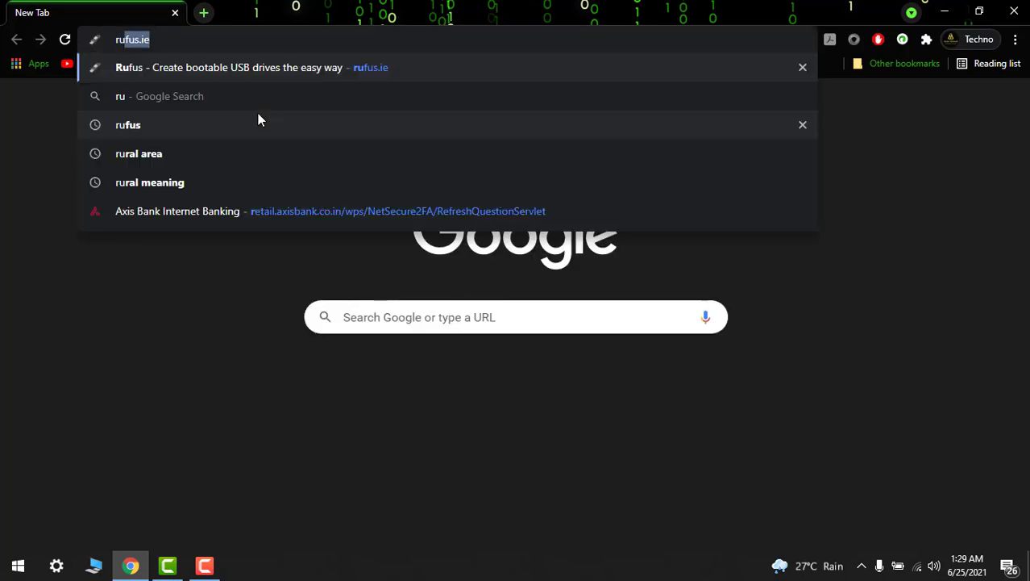
text(s)
key(Return)
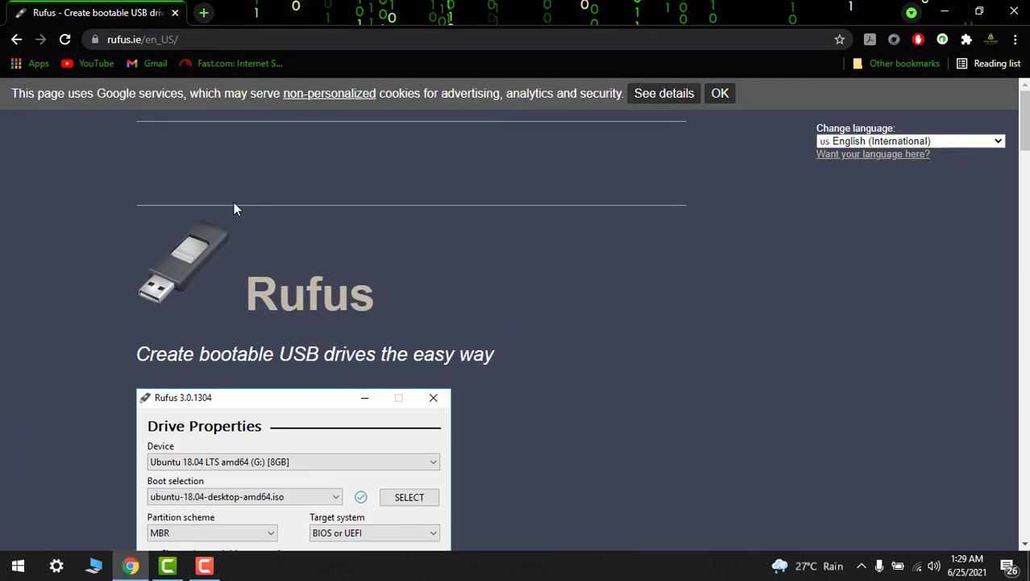
scroll(264, 247, down, 2)
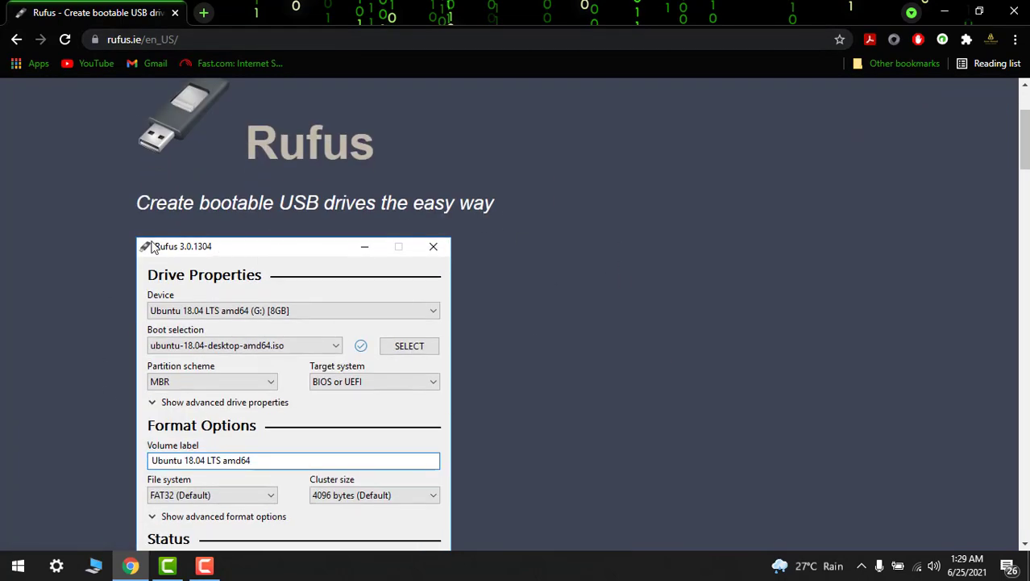
drag(133, 214, 492, 214)
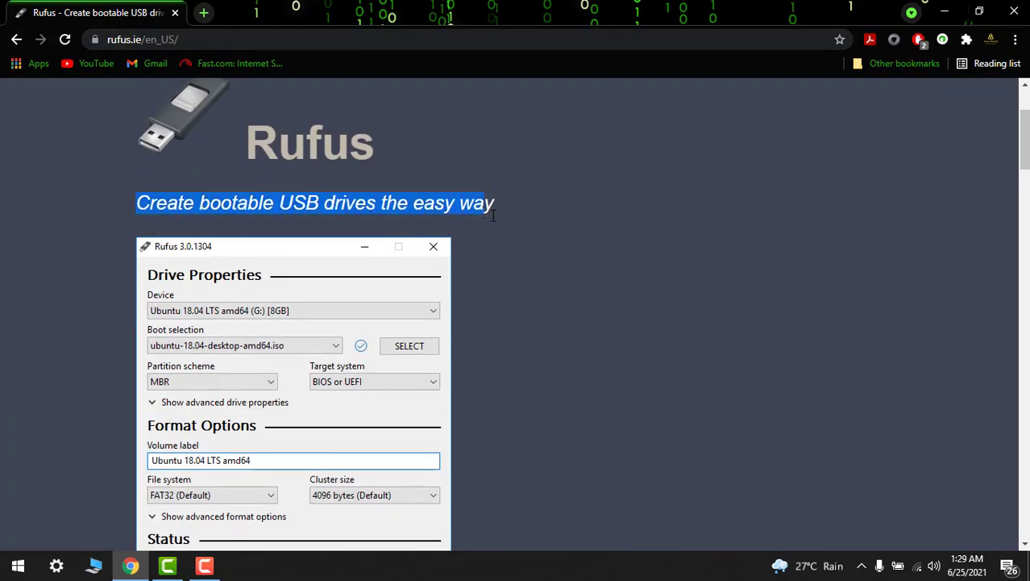
scroll(541, 278, down, 3)
scroll(121, 207, down, 5)
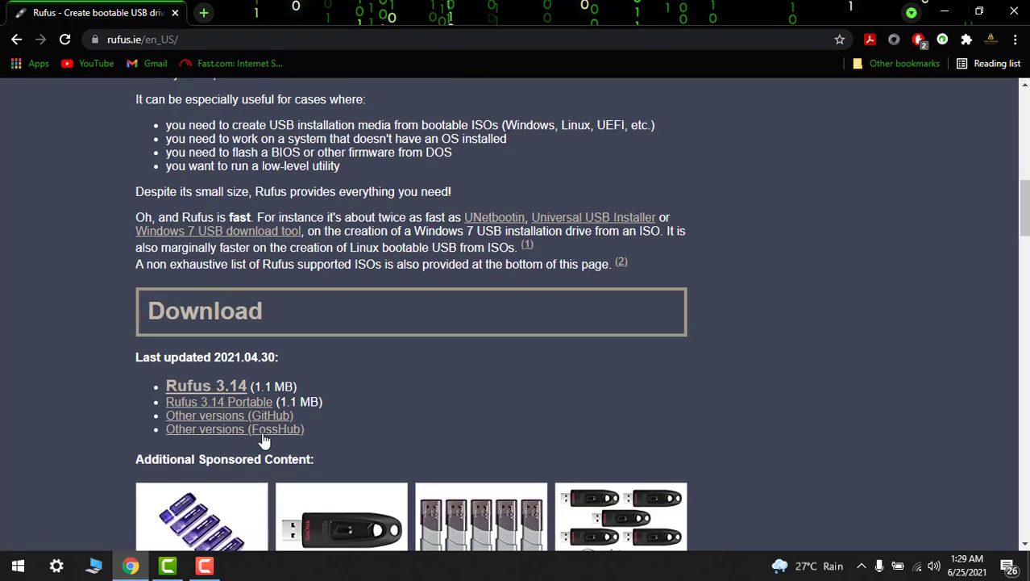
- Download Rufus 3.14 to the Desktop as rufus-3.14.exe and run it
click(198, 391)
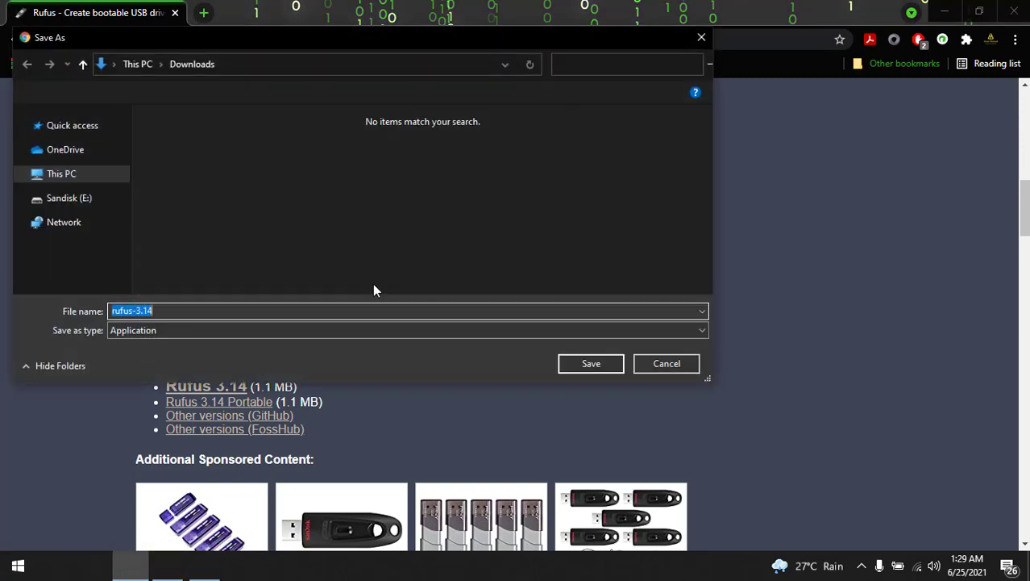
click(88, 161)
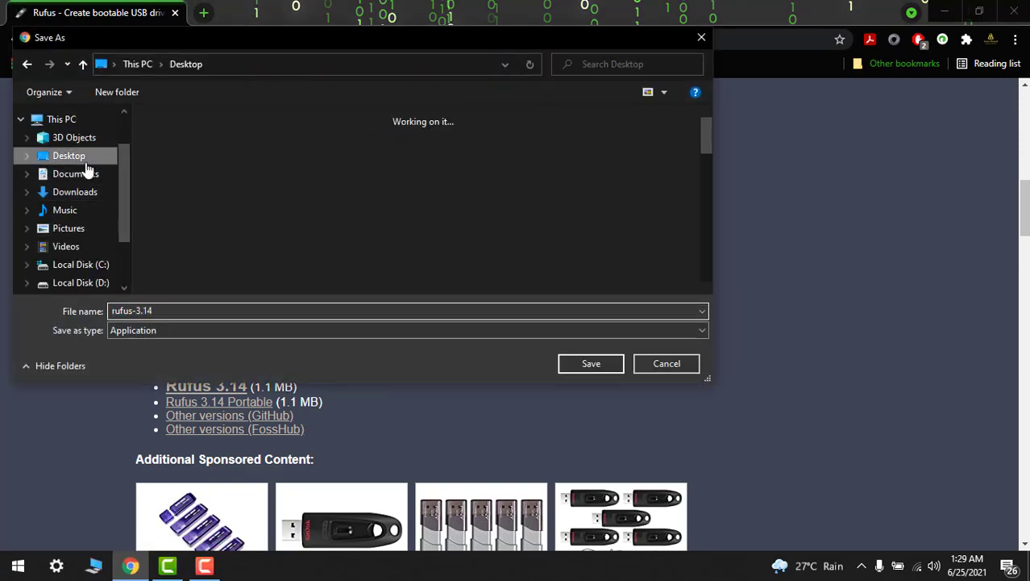
click(589, 363)
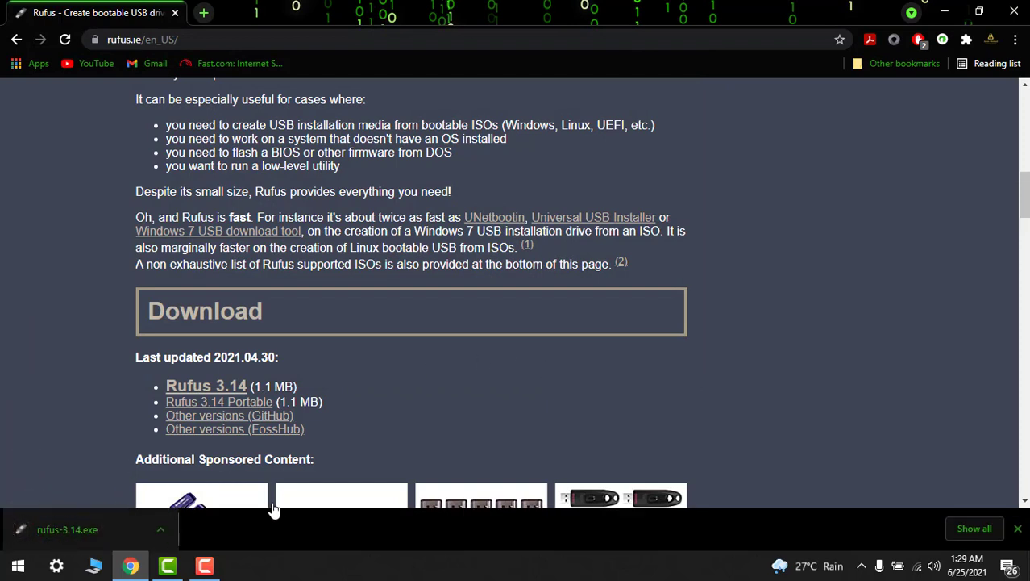
click(168, 527)
click(244, 432)
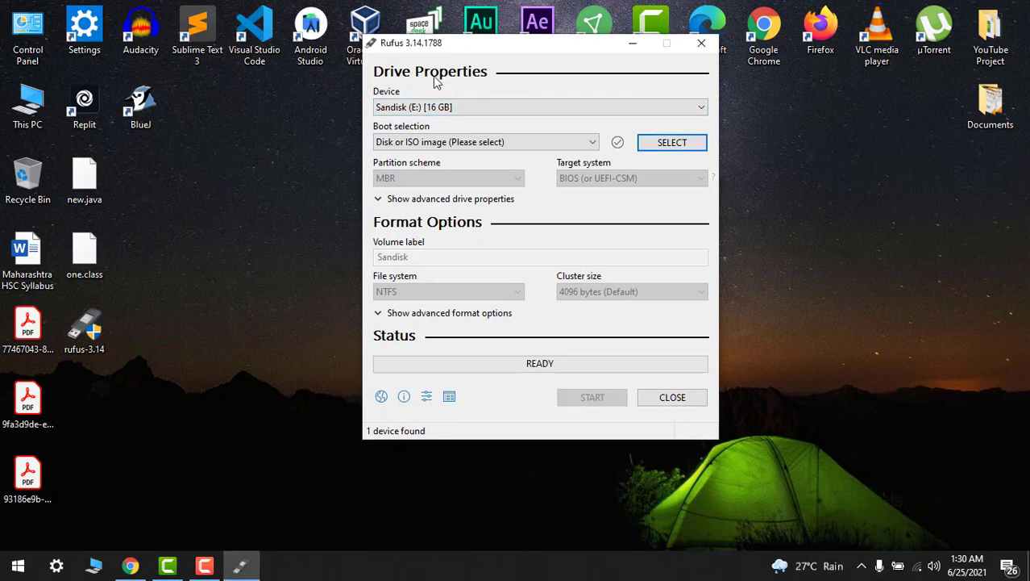
- Keep Sandisk (E:) 16 GB as the device and Disk or ISO image as boot selection
drag(465, 39, 409, 87)
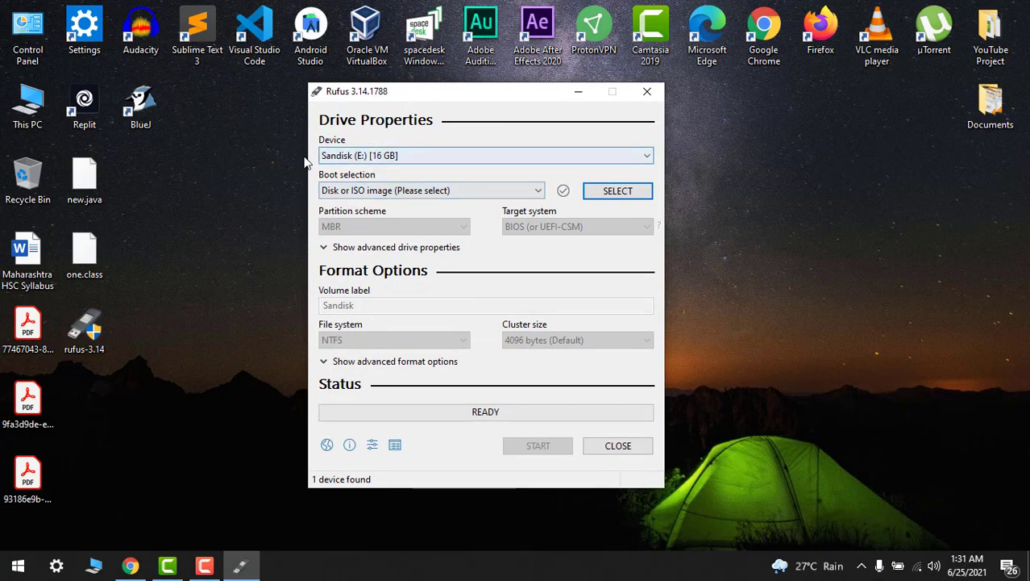
click(371, 158)
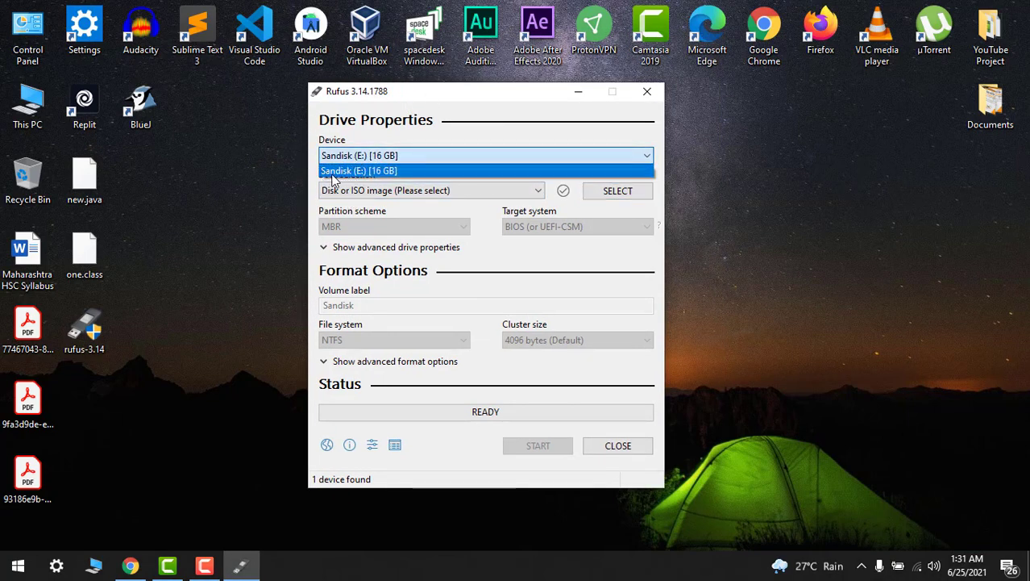
click(429, 156)
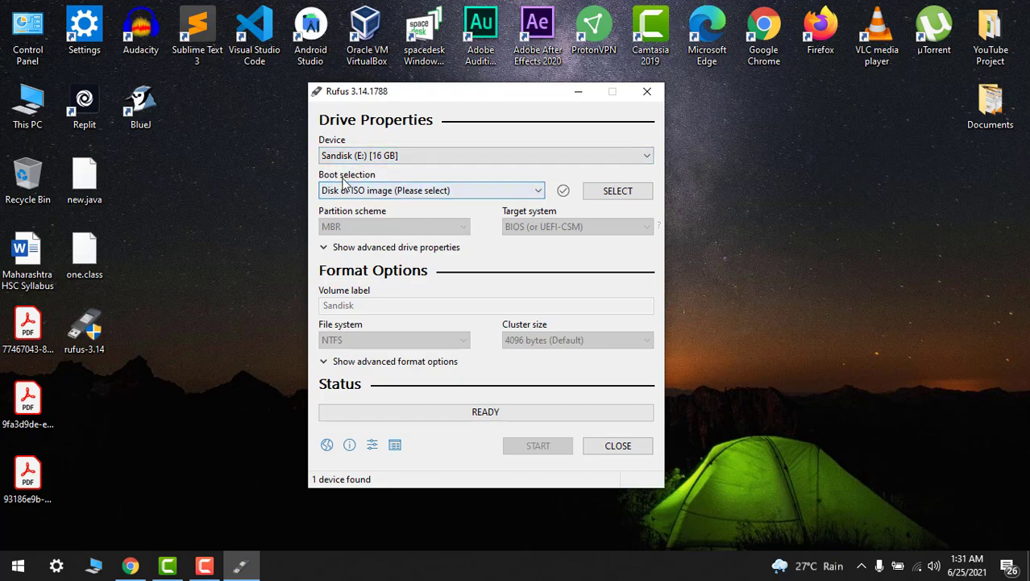
click(401, 191)
click(400, 192)
click(399, 191)
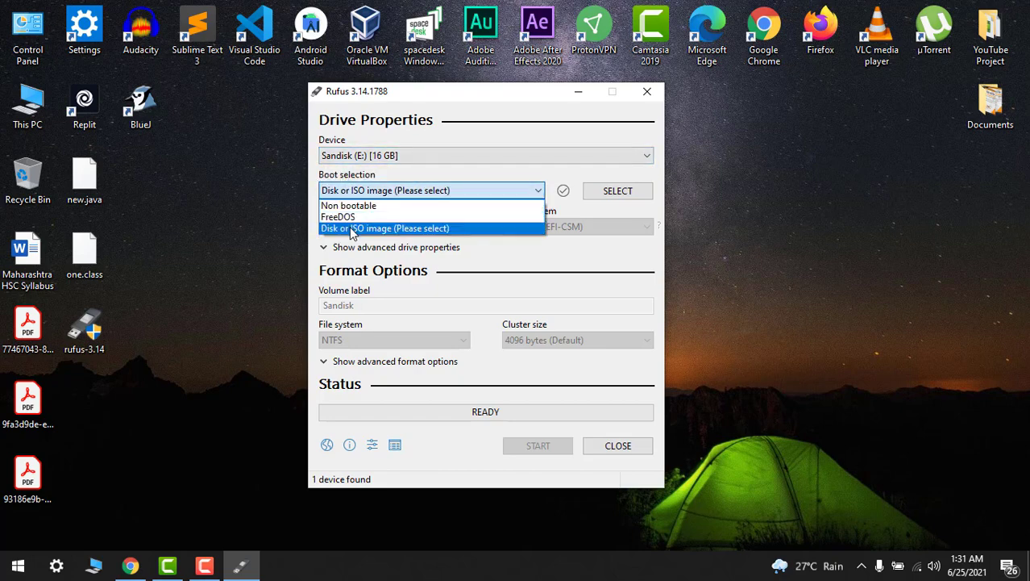
click(585, 179)
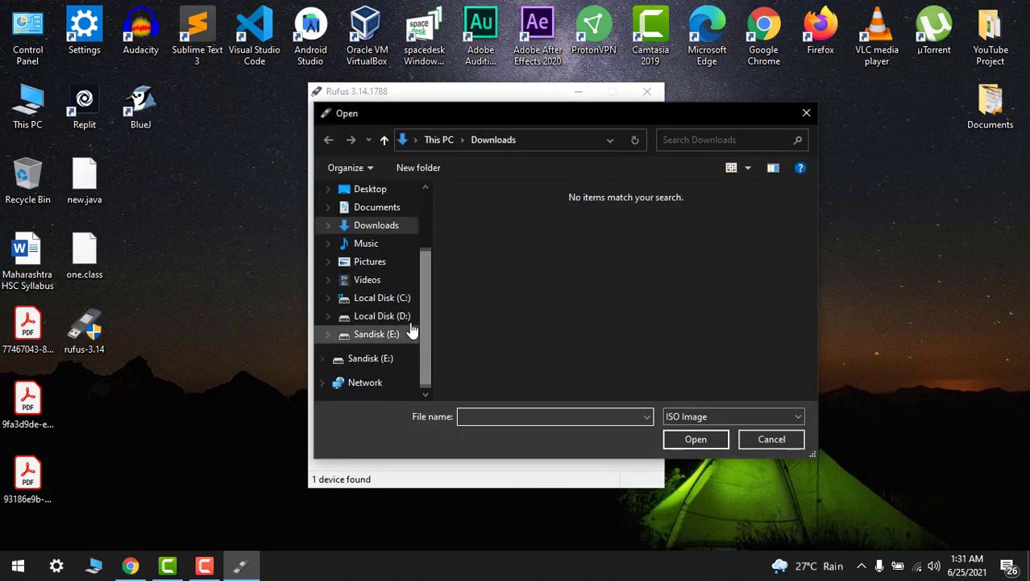
- Load Windows 11.iso from D:\Udemy Courses\Windows 11 iso file as the boot image
click(382, 316)
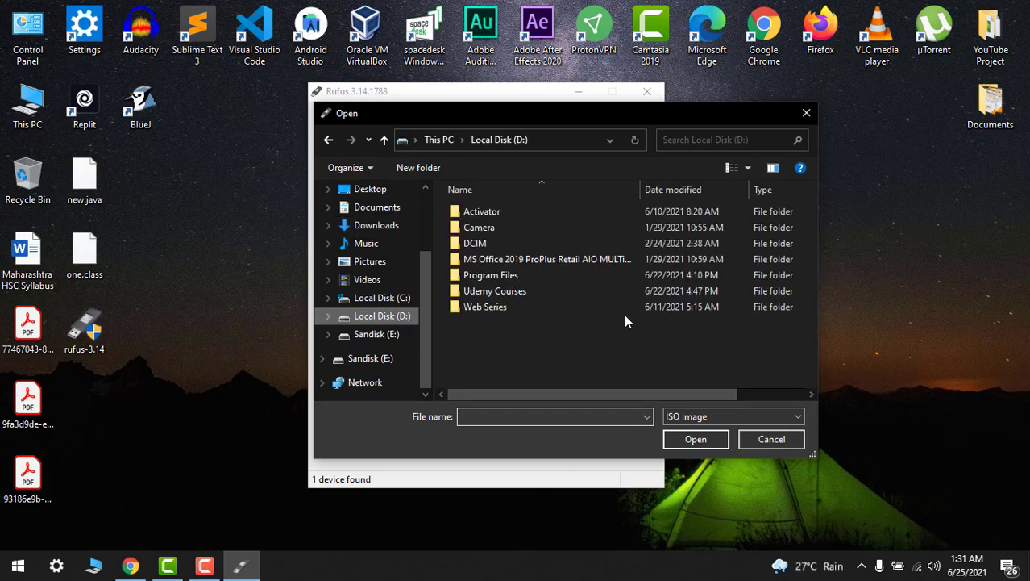
double_click(500, 290)
scroll(571, 291, down, 3)
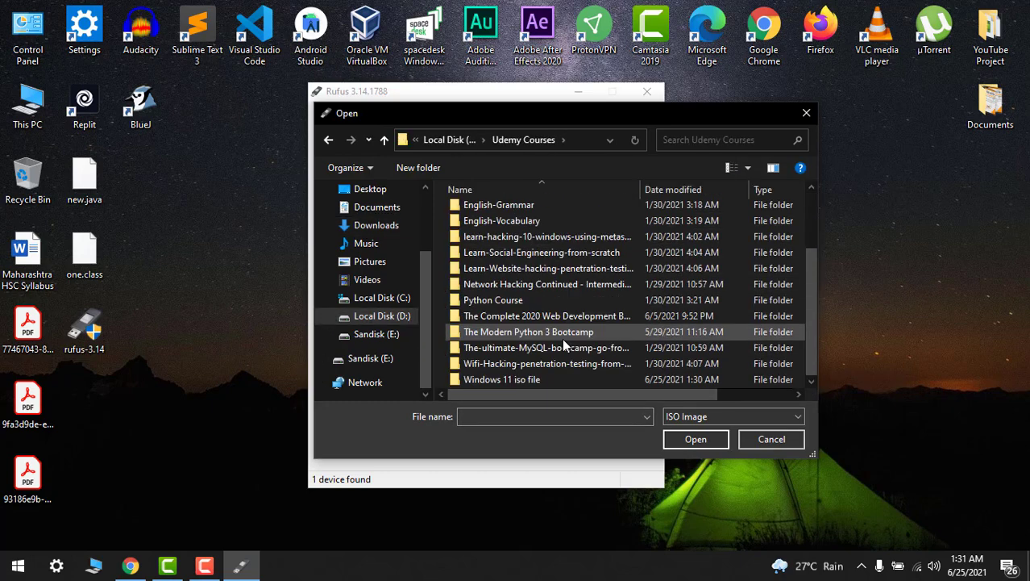
double_click(506, 379)
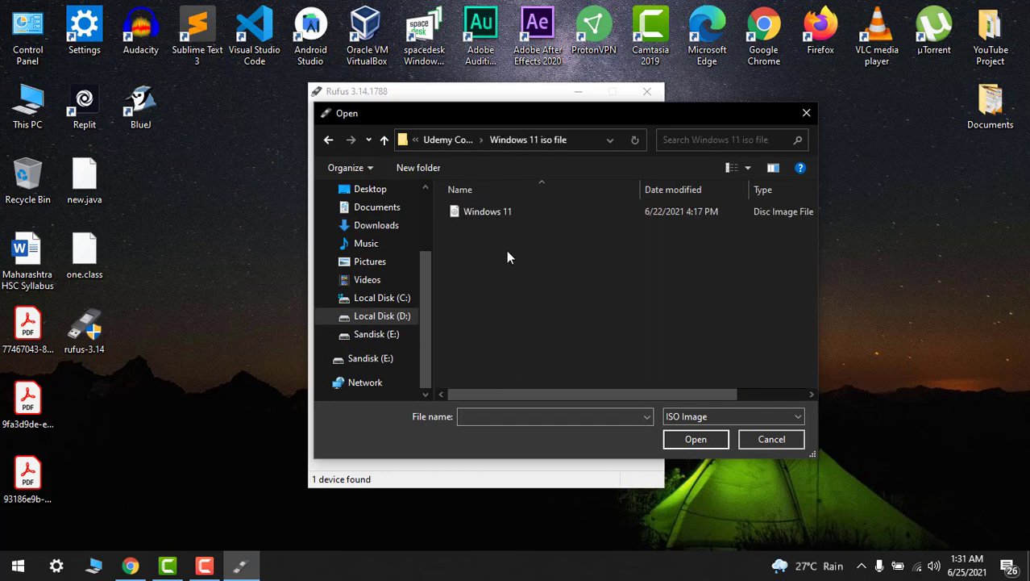
click(487, 214)
click(697, 440)
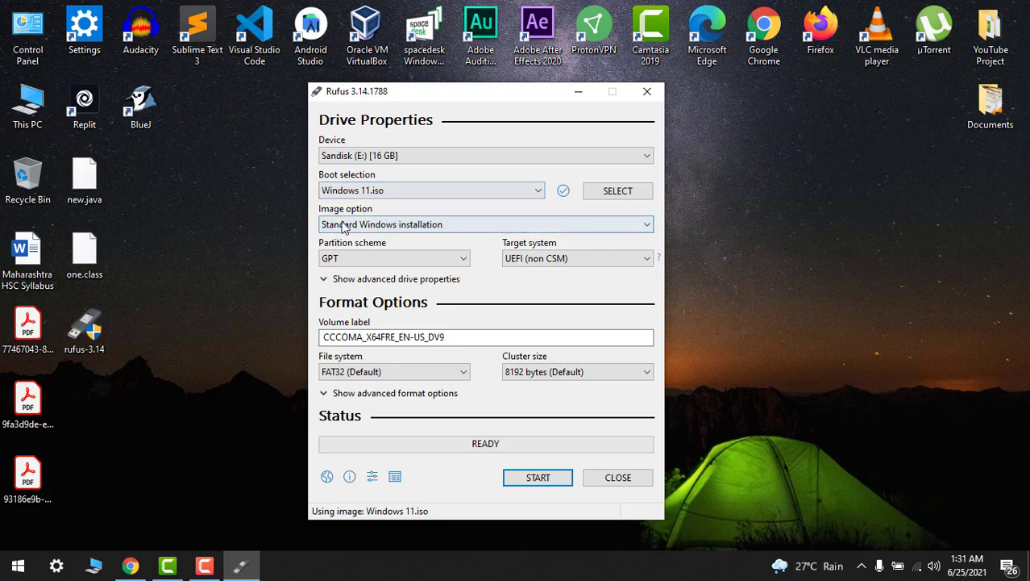
click(431, 228)
click(432, 228)
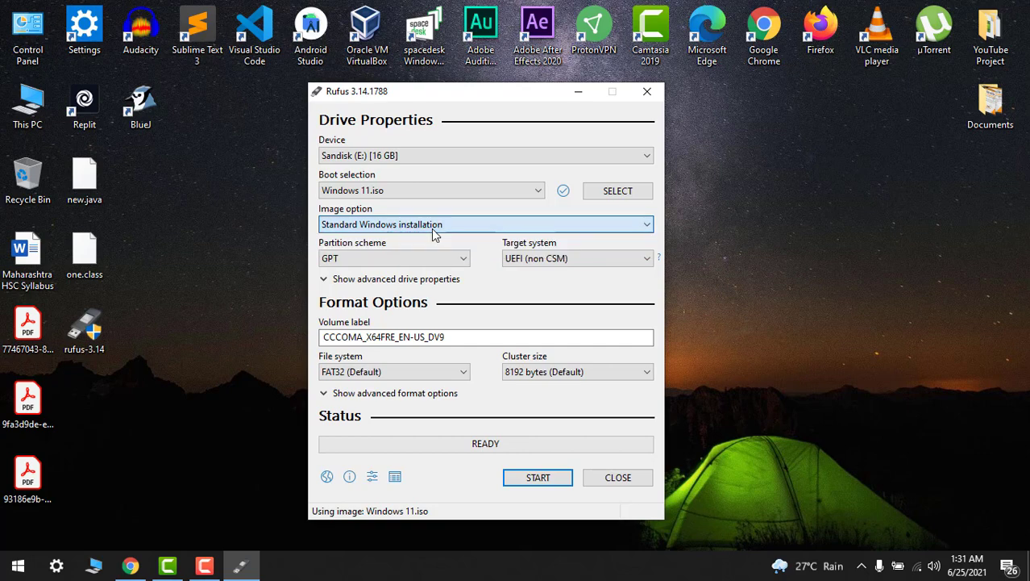
click(365, 256)
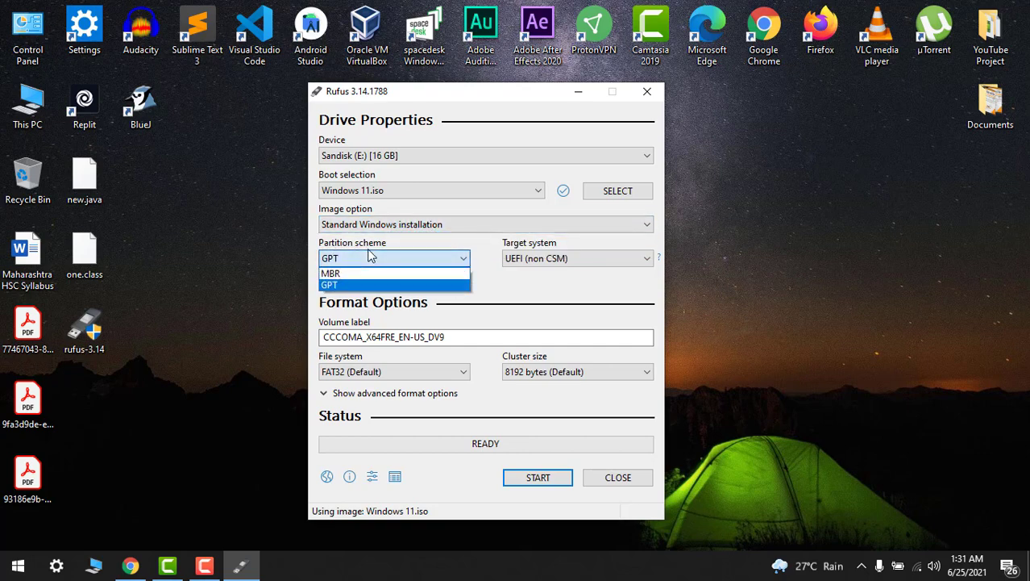
click(372, 258)
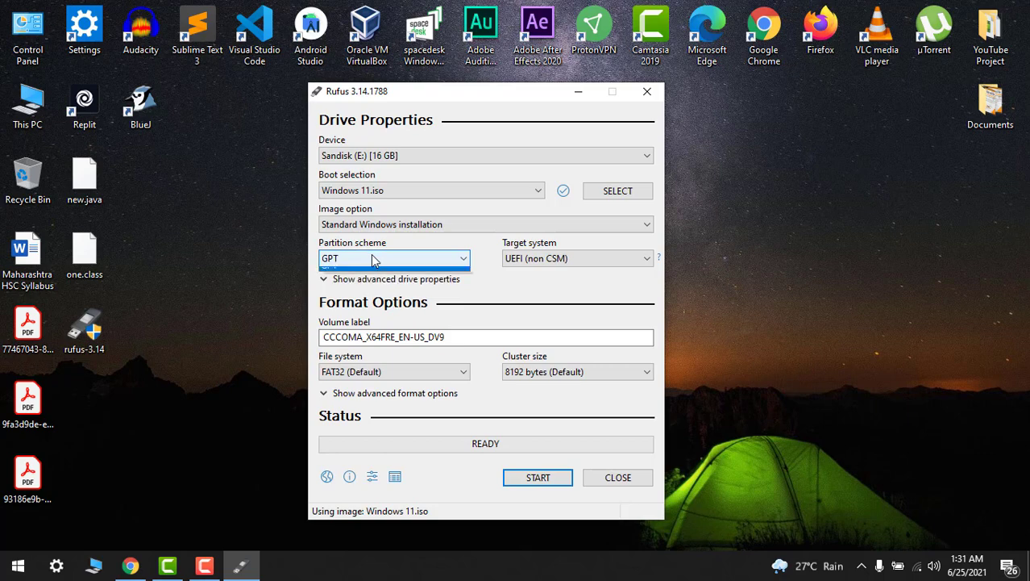
click(371, 254)
click(371, 255)
click(357, 256)
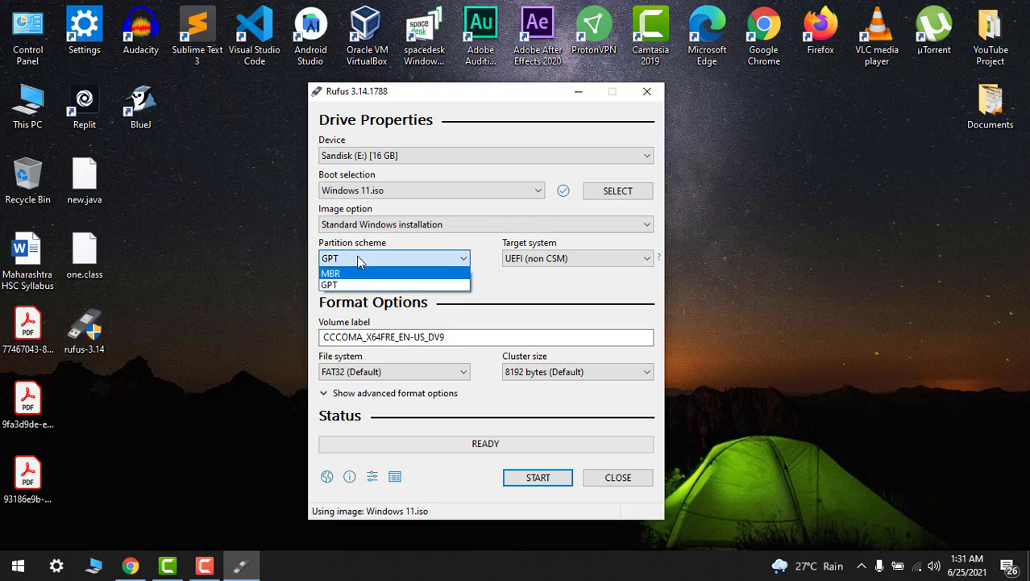
click(359, 258)
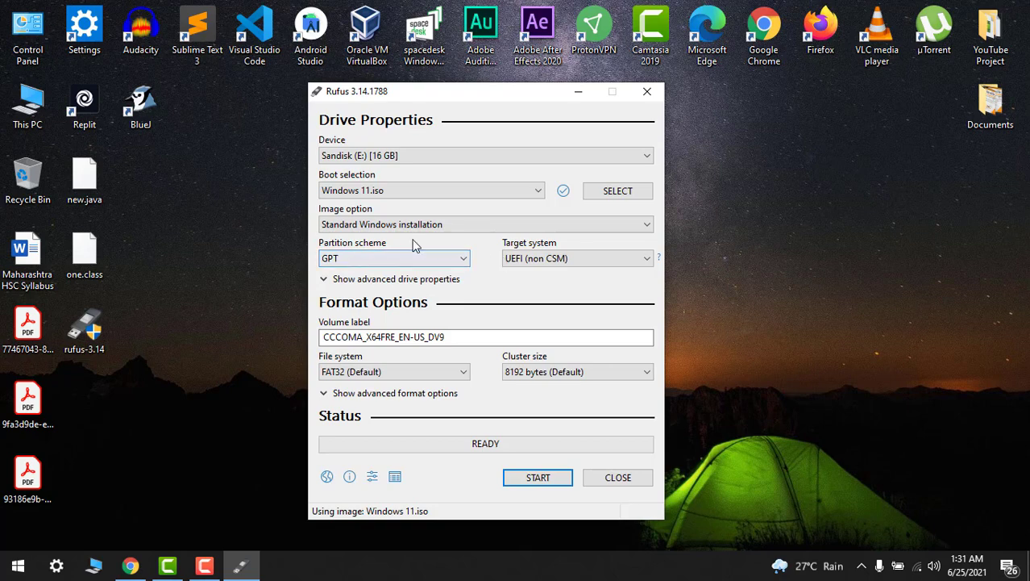
click(372, 259)
click(372, 262)
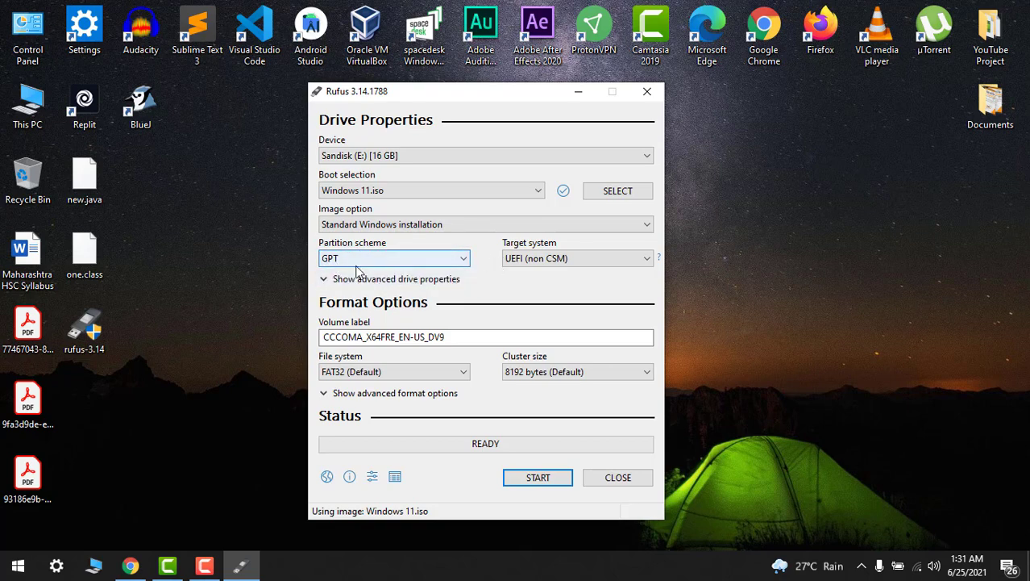
click(511, 259)
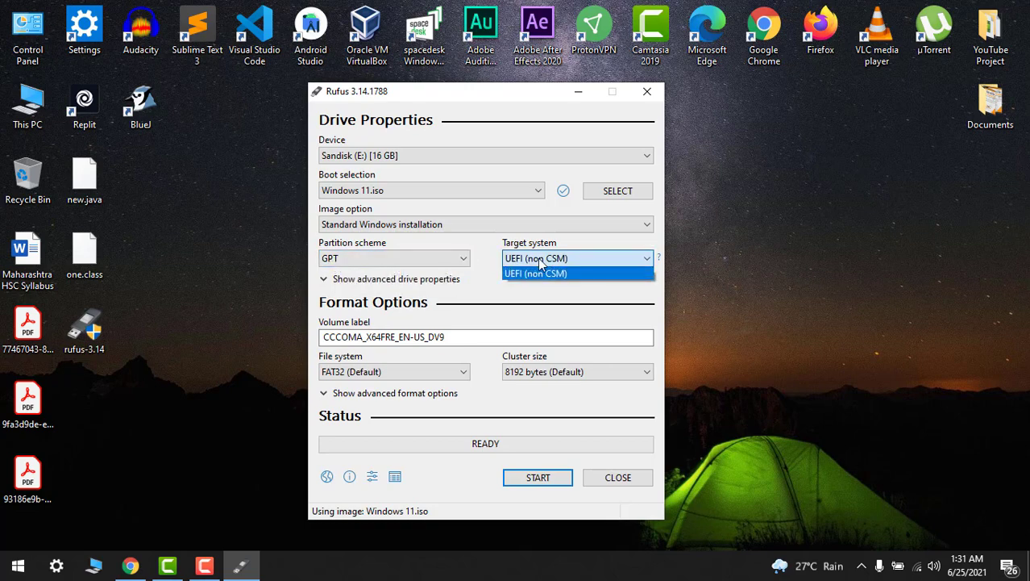
click(513, 268)
click(587, 256)
click(586, 270)
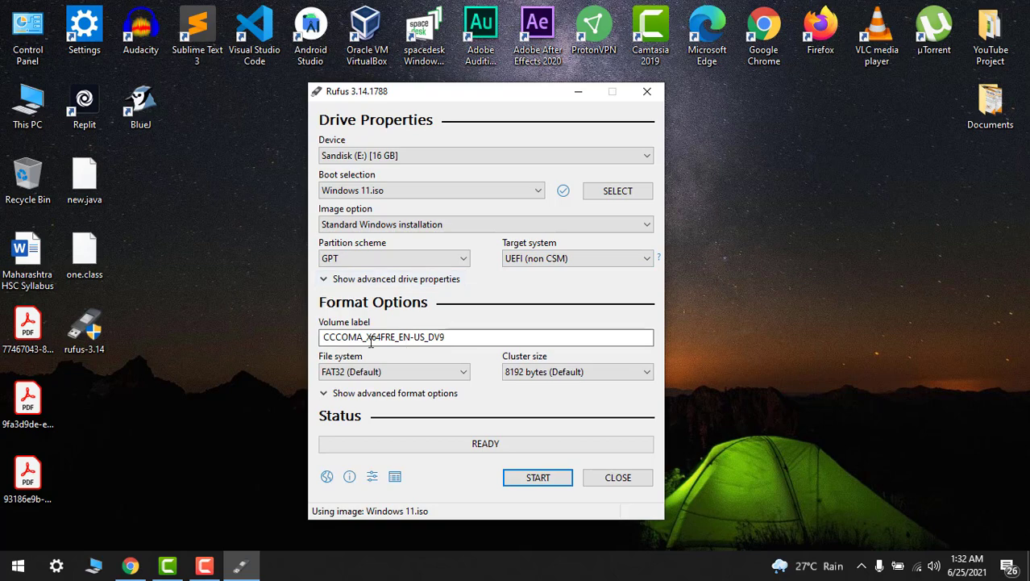
- Change the volume label to 'Windows 11' and start creating the bootable drive
drag(455, 337, 313, 339)
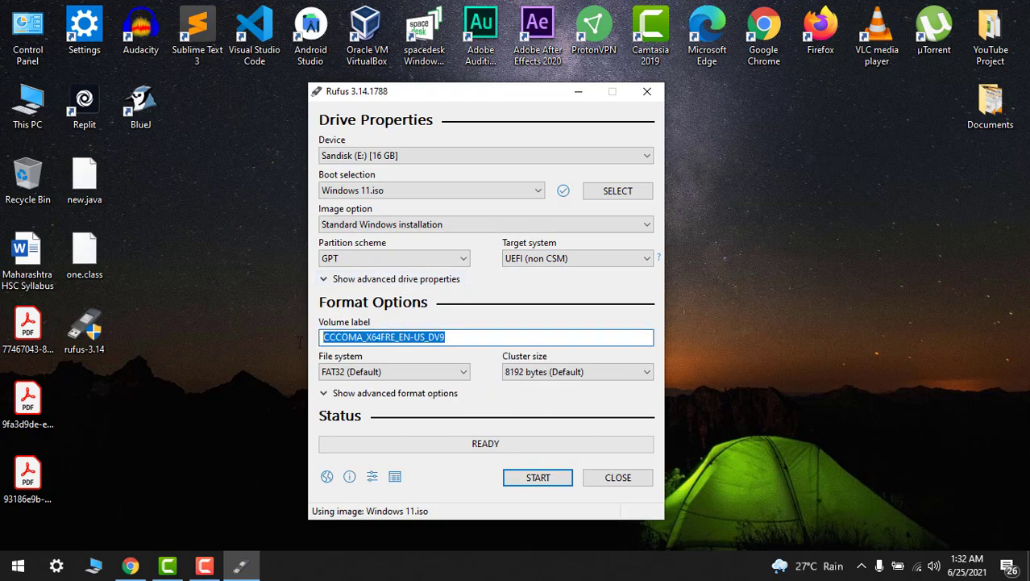
text(Wind)
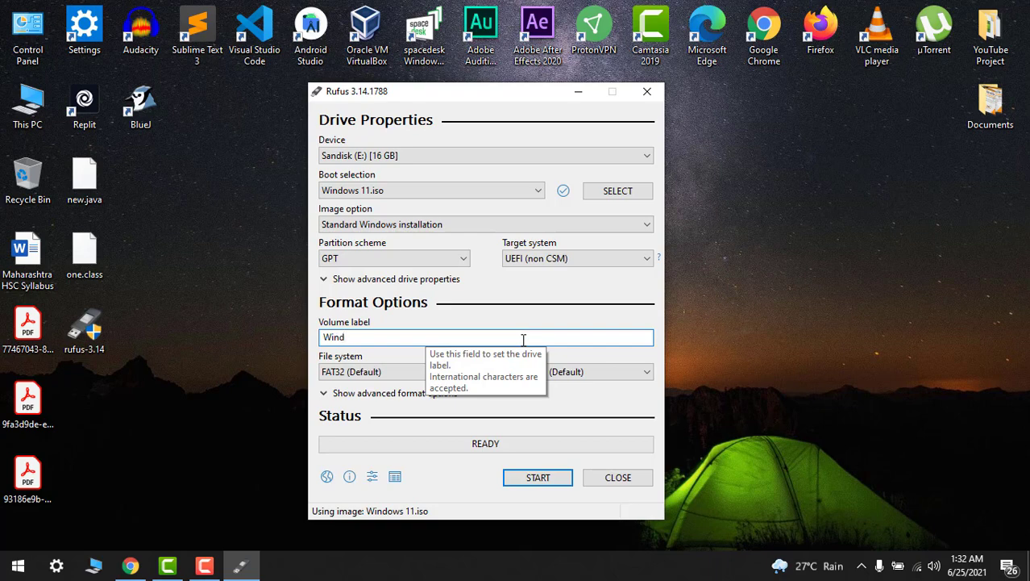
text(ows 11)
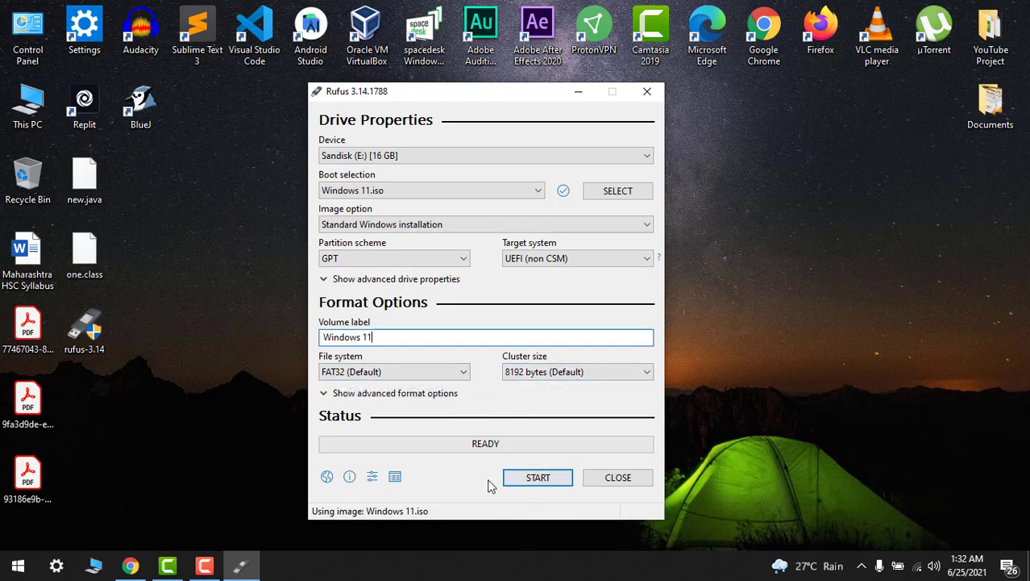
click(537, 477)
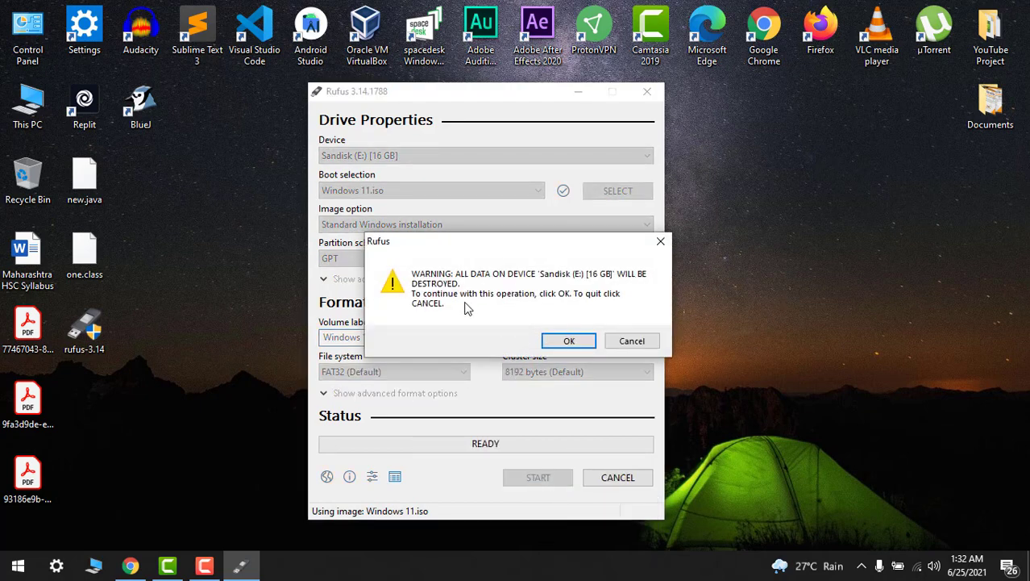
- Confirm erasing Sandisk (E:), let Rufus finish writing and close it, then open This PC
click(570, 341)
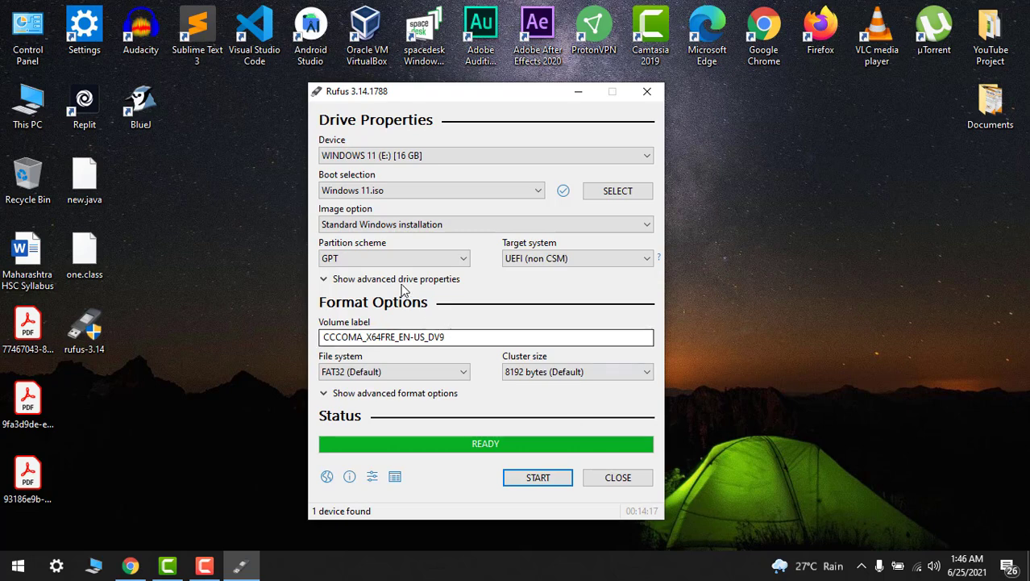
click(625, 478)
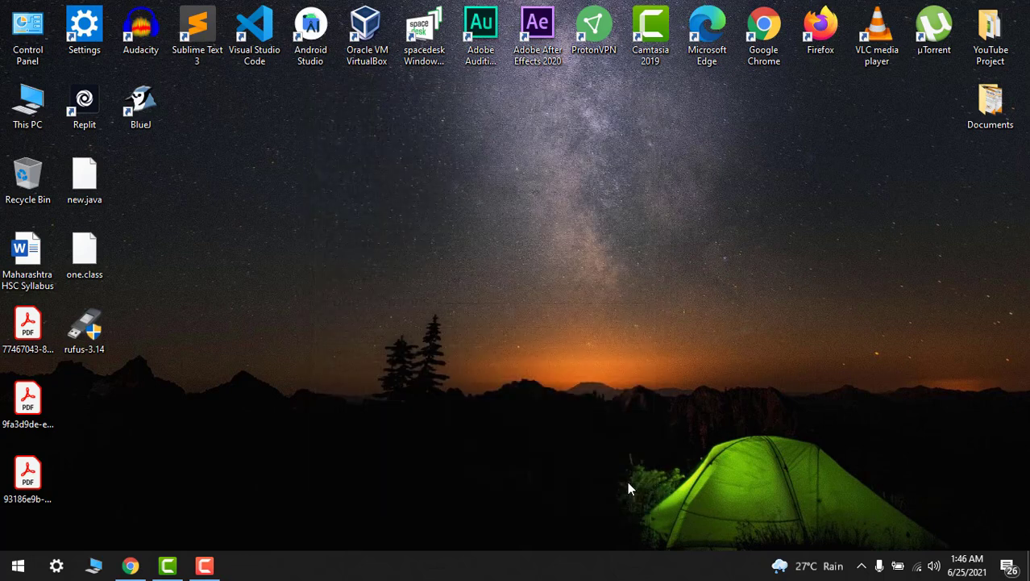
right_click(455, 189)
click(385, 233)
right_click(455, 201)
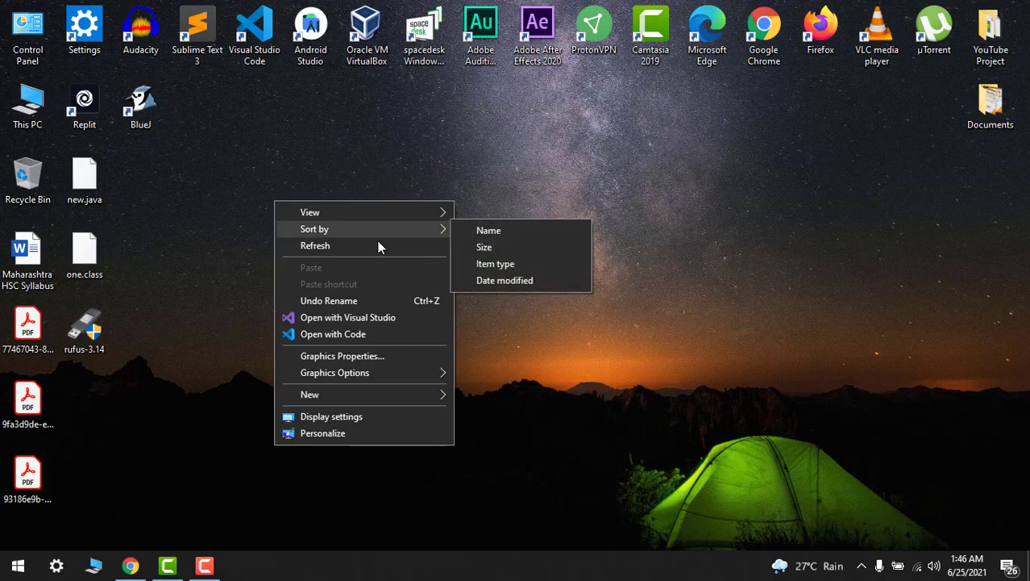
click(379, 247)
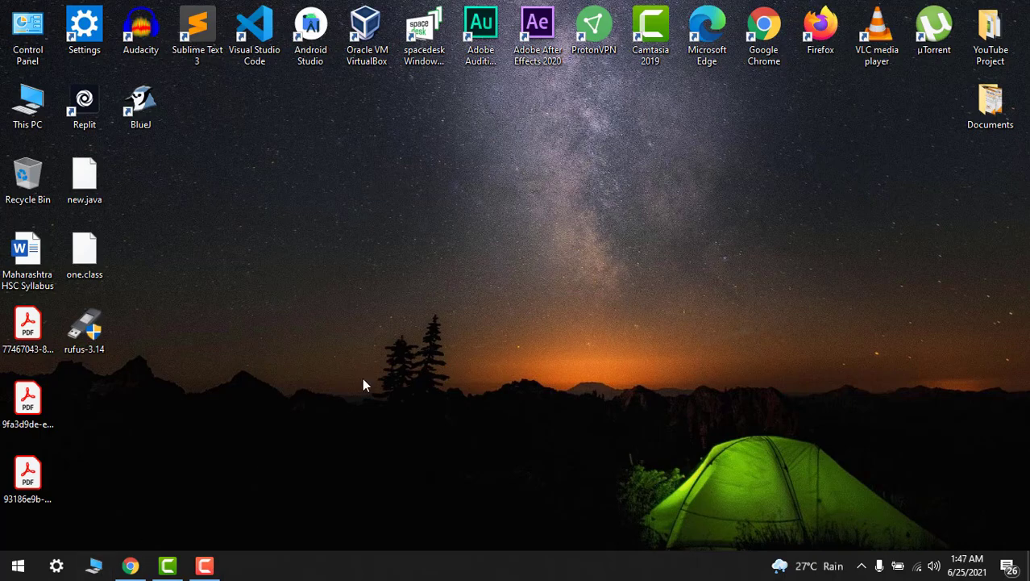
key(super+e)
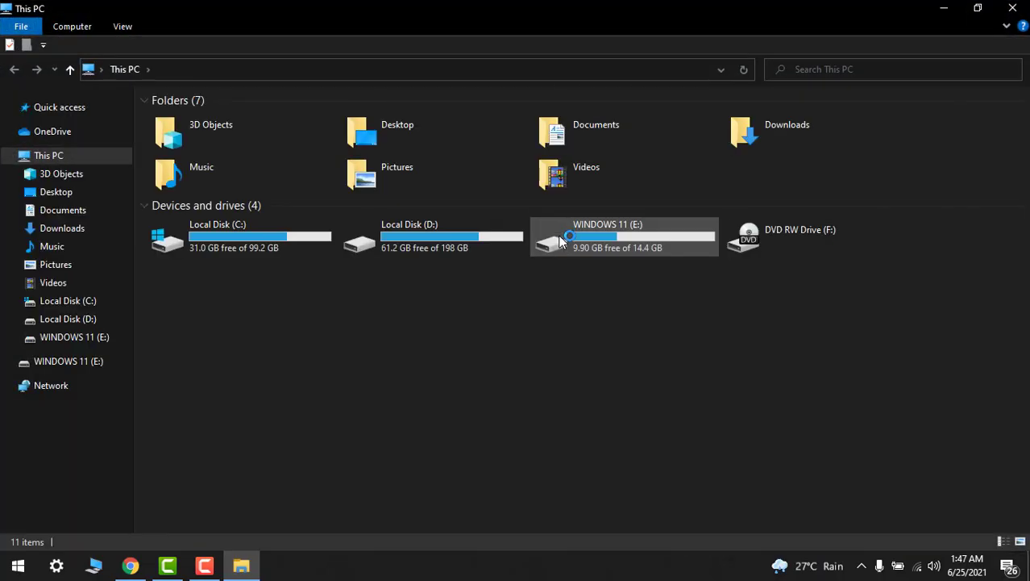
- Rename the WINDOWS 11 (E:) drive to WINDOWS_11 and refresh This PC to show it
right_click(616, 303)
click(505, 364)
right_click(618, 230)
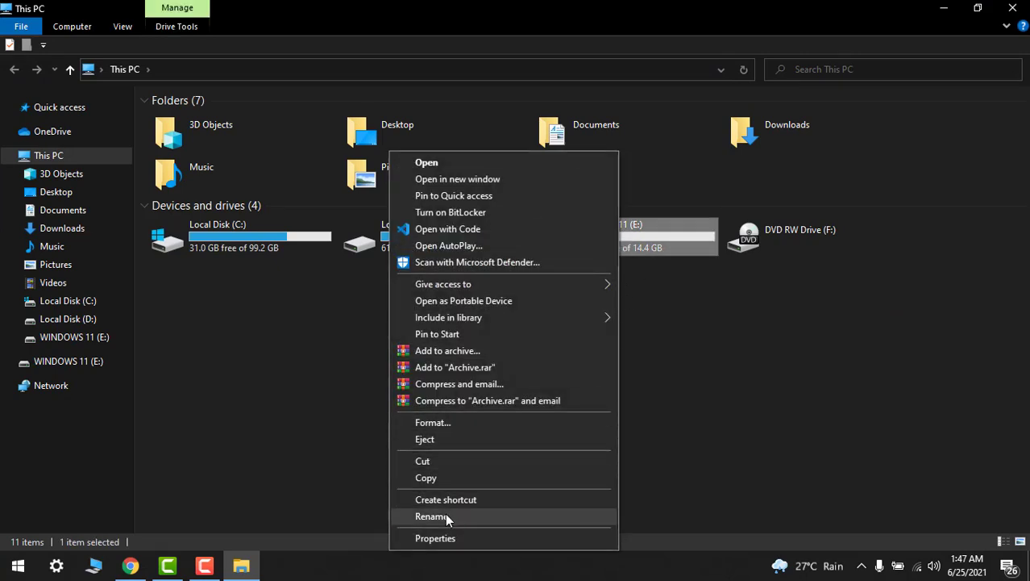
click(445, 514)
click(660, 230)
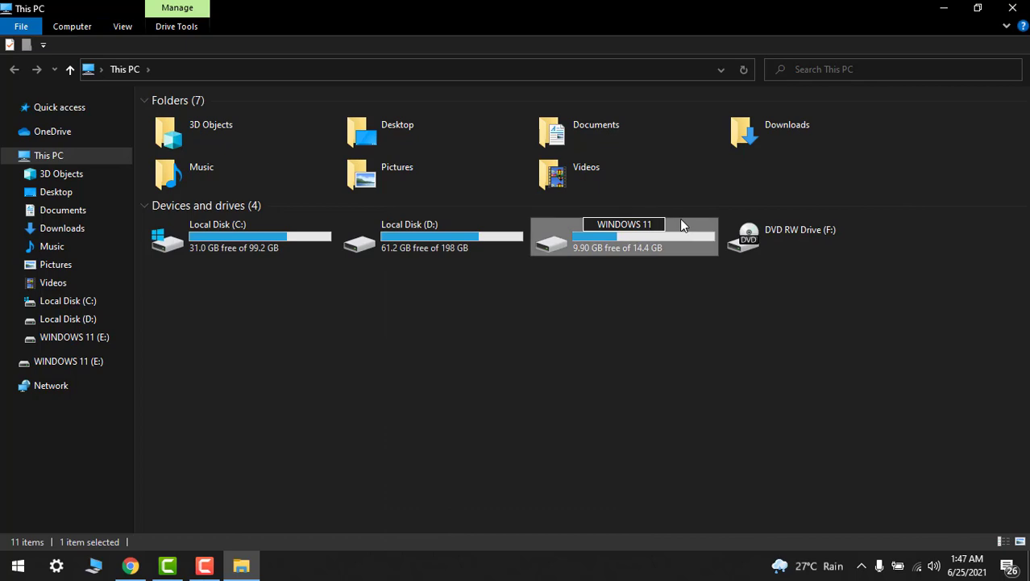
key(BackSpace)
key(BackSpace)
key(BackSpace)
text(_11)
key(Return)
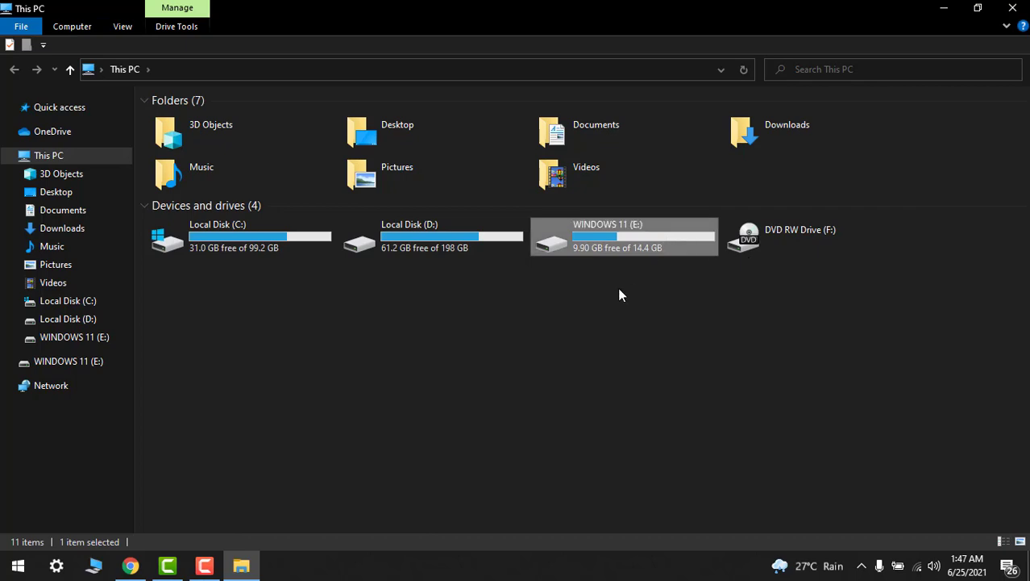
right_click(618, 292)
click(517, 349)
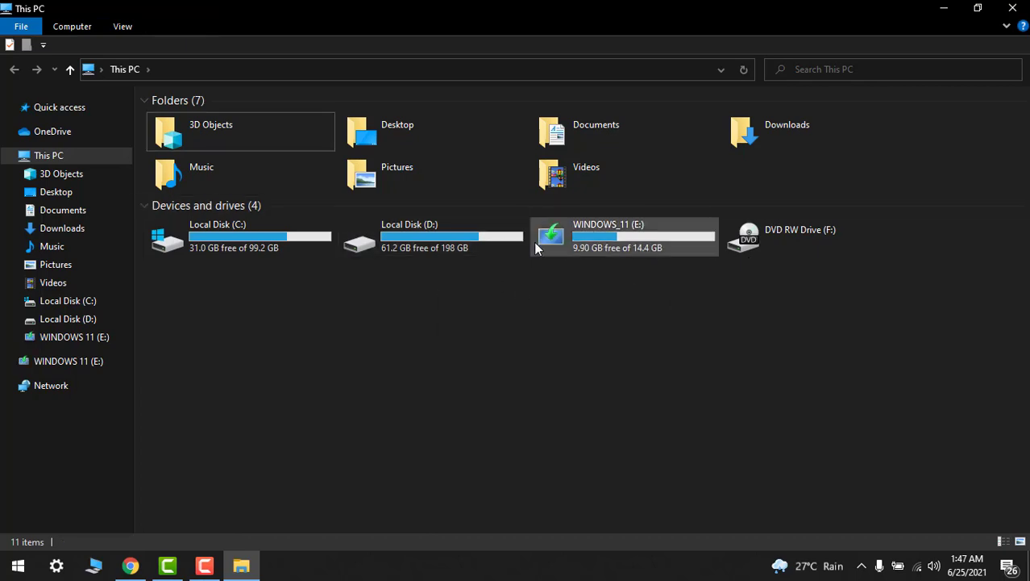
- Check the Windows setup files on WINDOWS_11 (E:), then close File Explorer
double_click(566, 245)
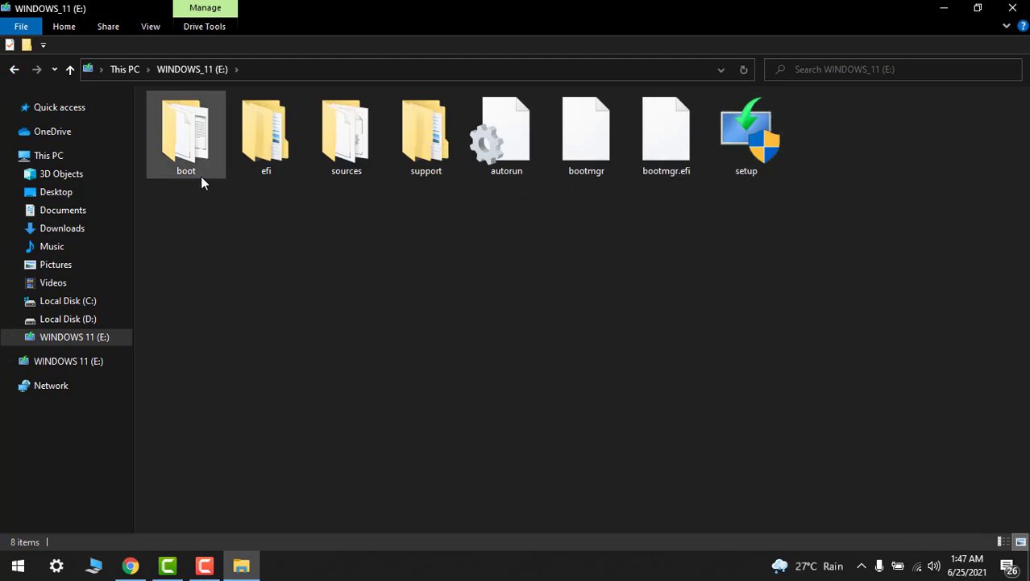
click(14, 71)
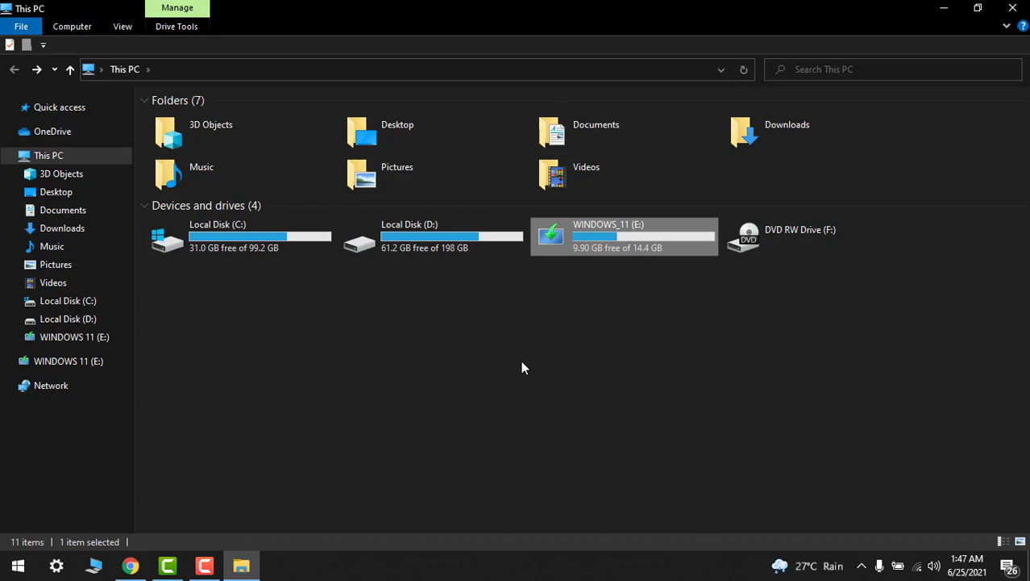
click(1014, 12)
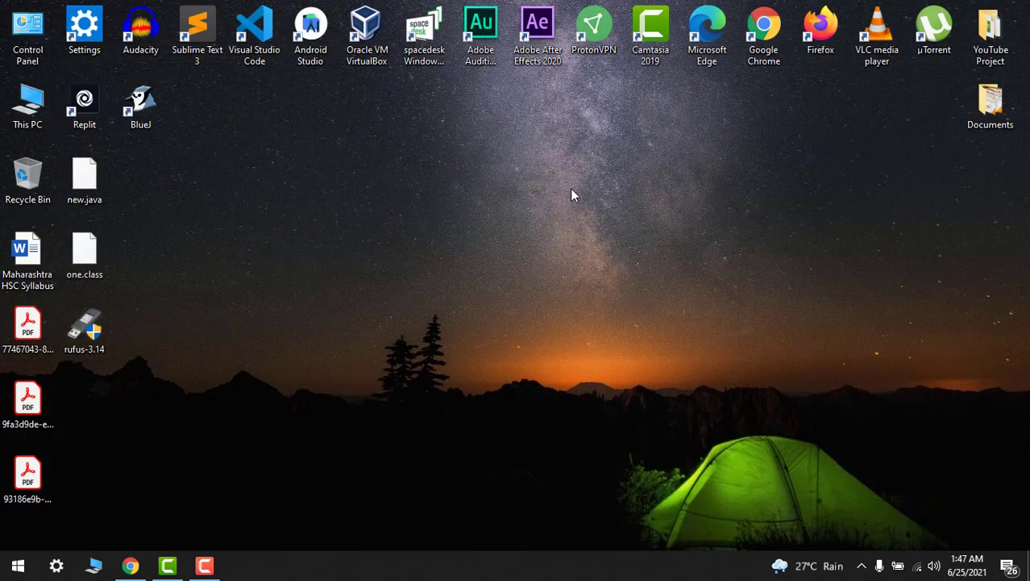
right_click(572, 190)
click(499, 234)
right_click(452, 242)
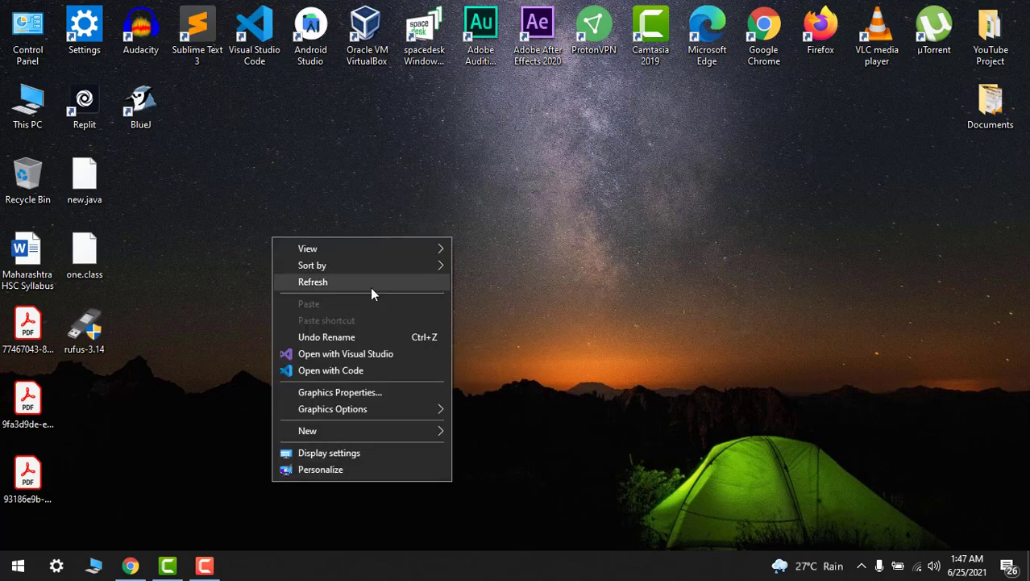
click(370, 284)
right_click(432, 228)
click(352, 270)
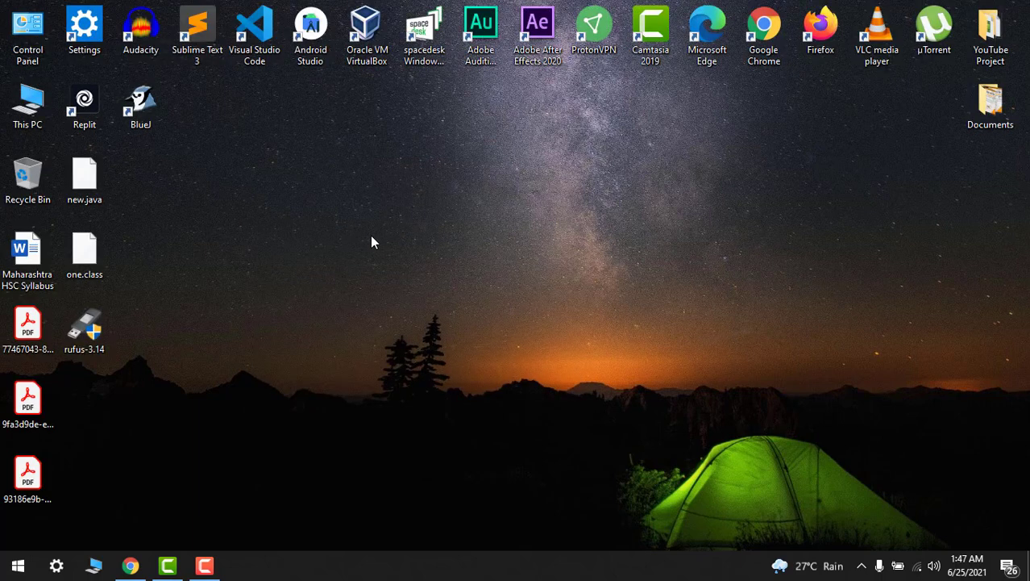
right_click(391, 221)
click(333, 269)
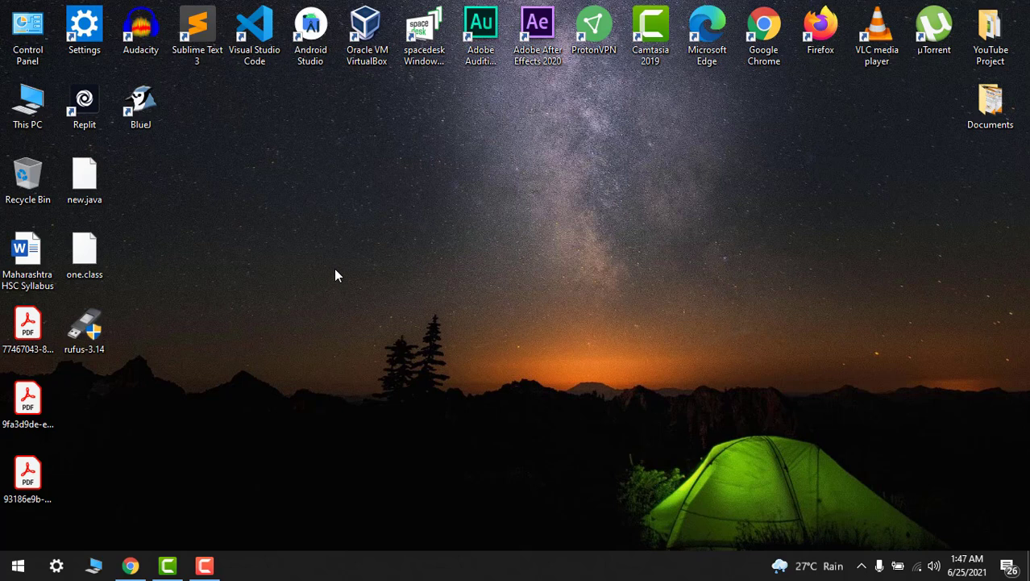